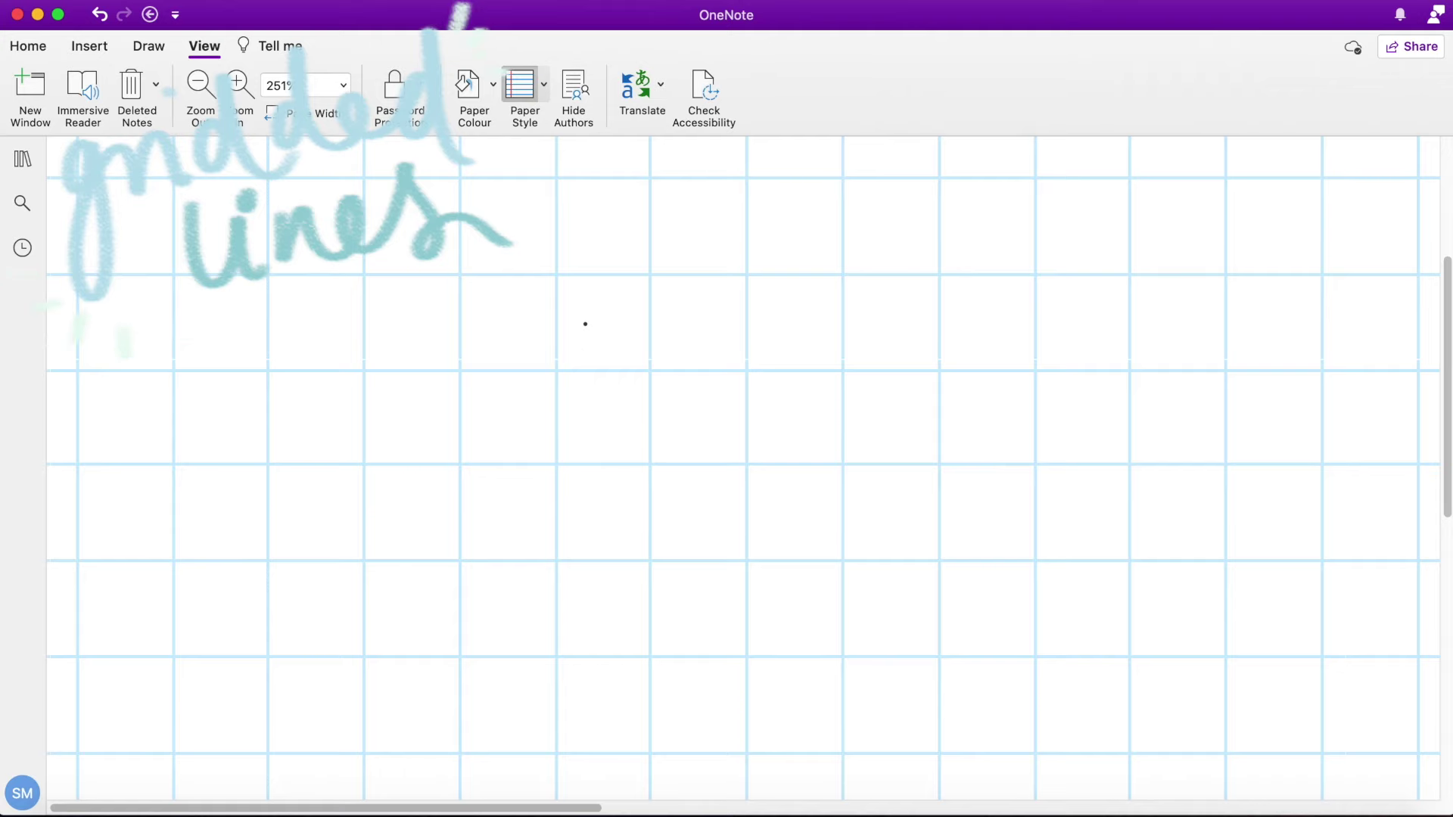
Change the OneNote page's paper style to a smaller grid
{"action": "left_click", "coordinate": [546, 86]}
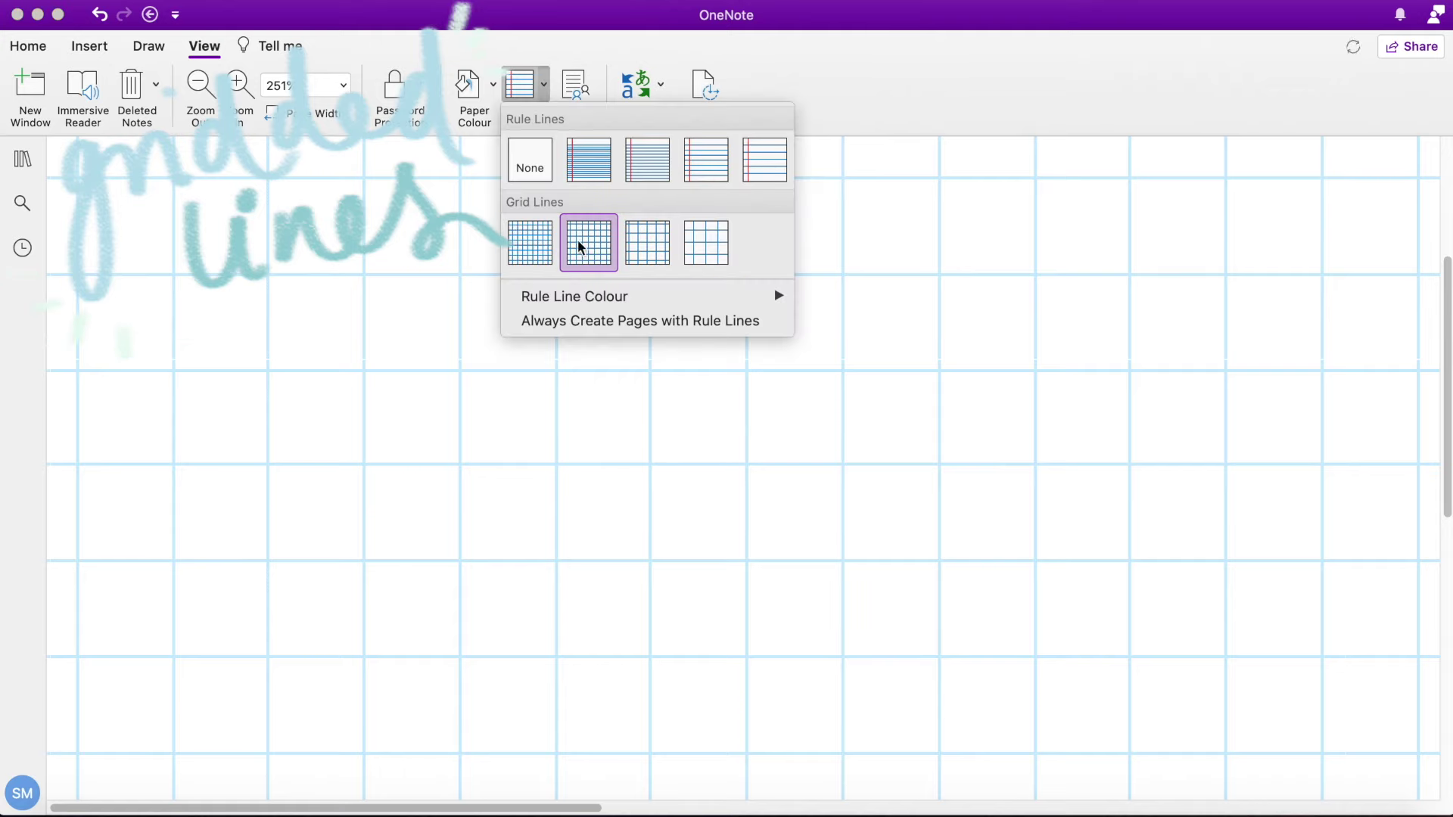
{"action": "left_click", "coordinate": [579, 247]}
{"action": "scroll", "coordinate": [368, 310], "scroll_direction": "up", "scroll_amount": 3}
{"action": "scroll", "coordinate": [375, 295], "scroll_direction": "up", "scroll_amount": 2}
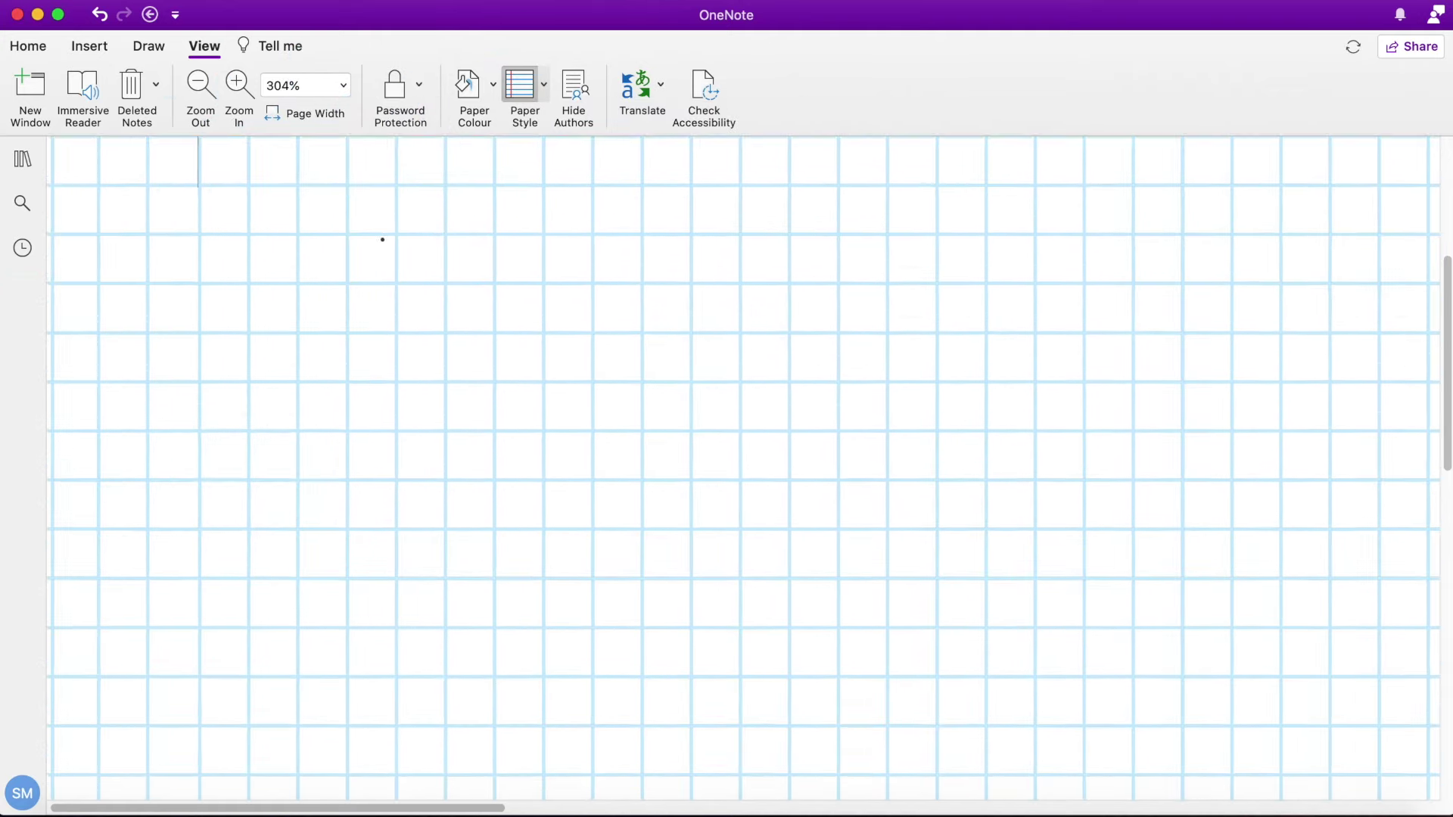
{"action": "scroll", "coordinate": [340, 369], "scroll_direction": "up", "scroll_amount": 2}
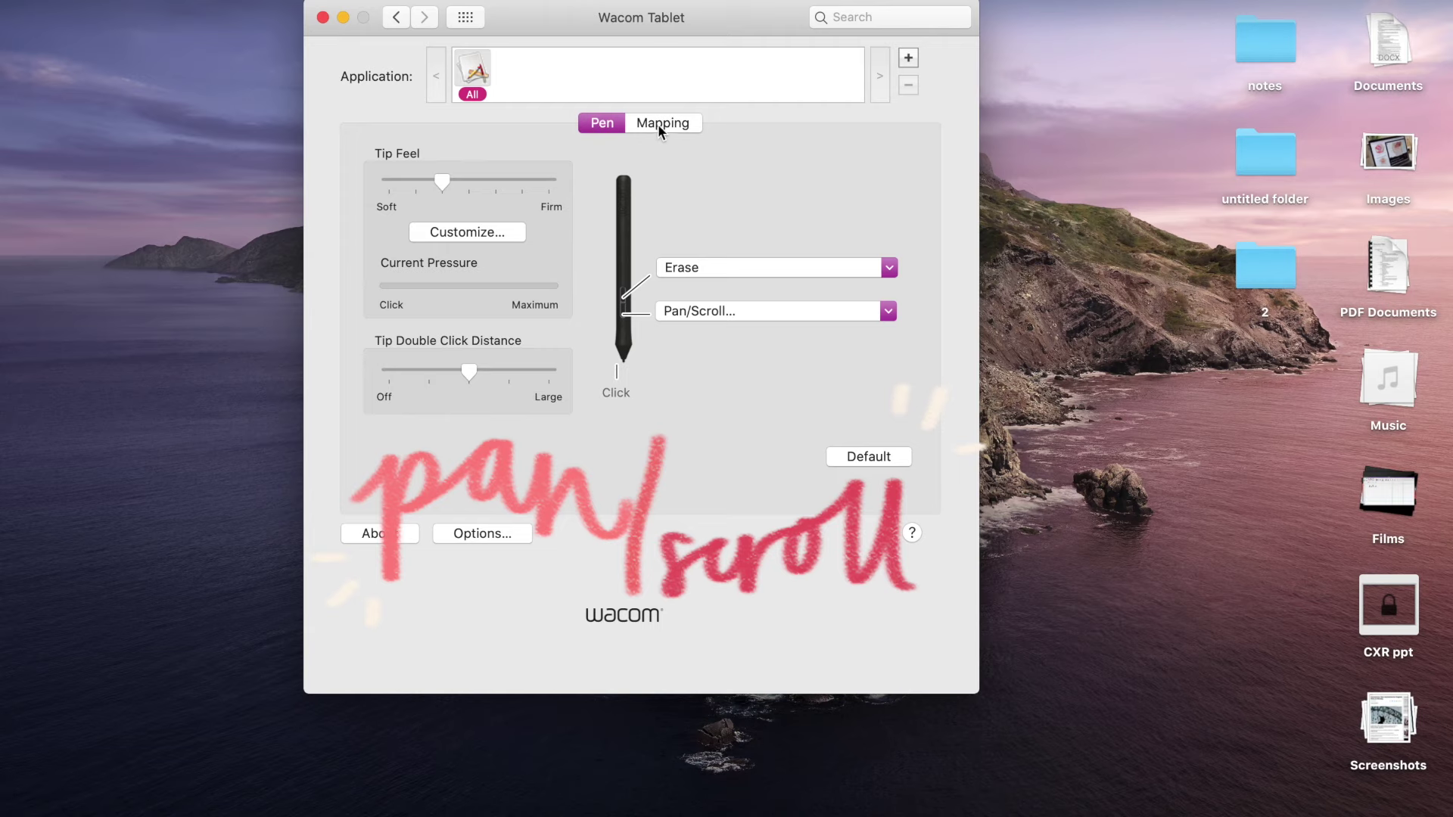
Check the lower pen button's actions, then begin handwriting the word 'stay' in OneNote
{"action": "left_click", "coordinate": [704, 311]}
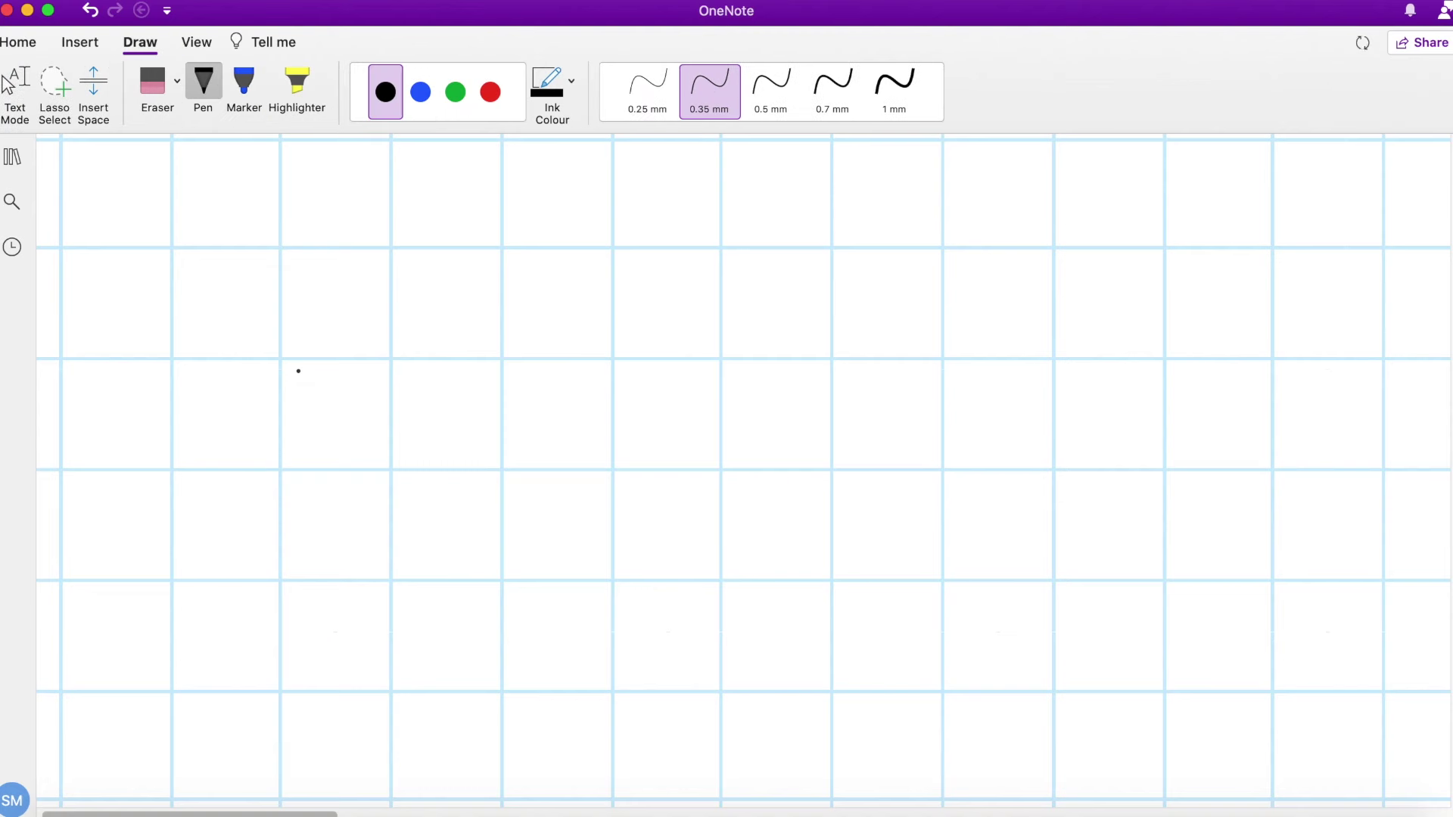
{"action": "left_click_drag", "start_coordinate": [225, 298], "coordinate": [188, 361]}
{"action": "left_click_drag", "start_coordinate": [247, 279], "coordinate": [249, 375]}
{"action": "left_click_drag", "start_coordinate": [234, 329], "coordinate": [282, 327]}
{"action": "left_click_drag", "start_coordinate": [306, 312], "coordinate": [315, 319]}
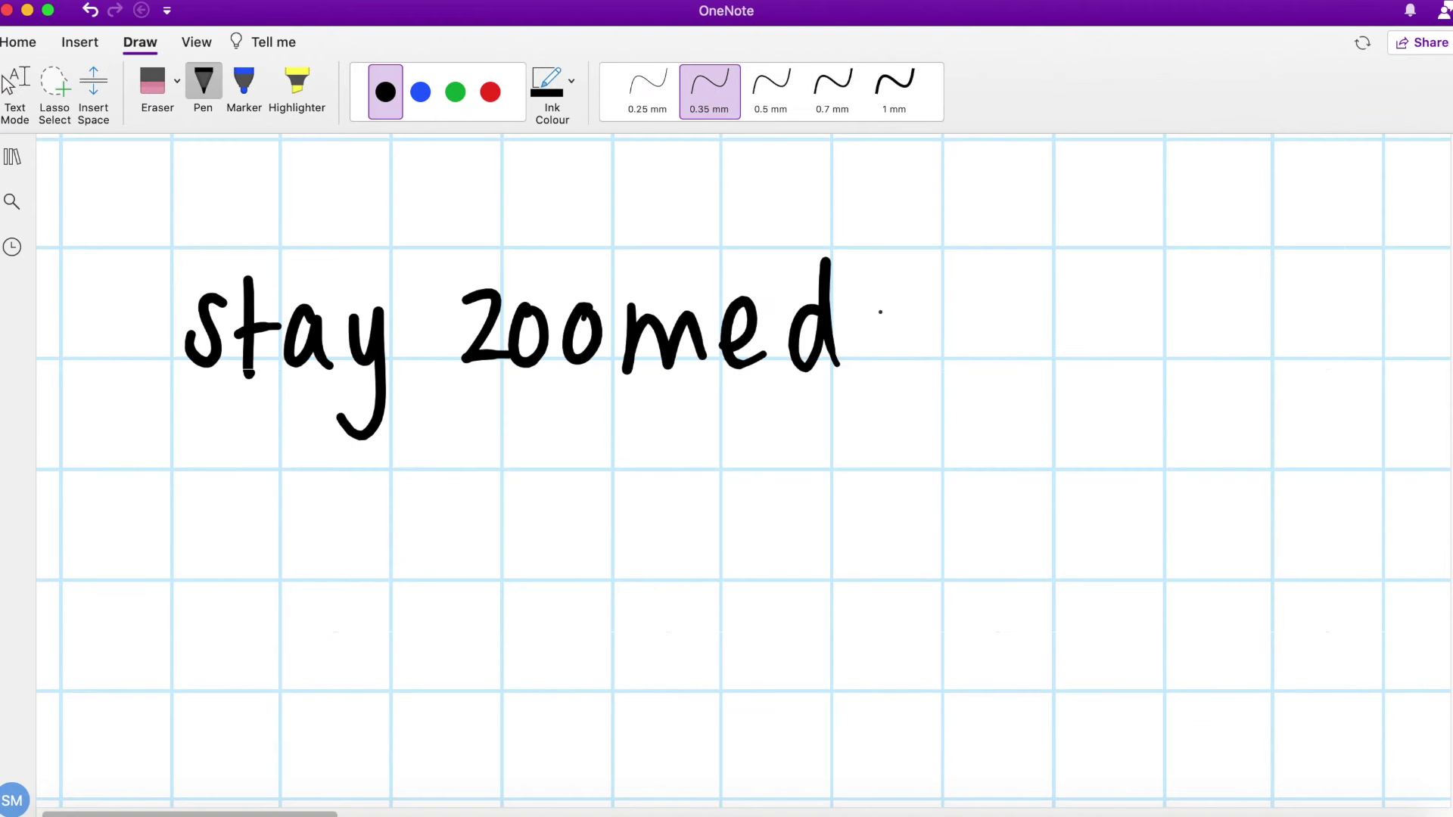
{"action": "scroll", "coordinate": [727, 454], "scroll_direction": "right", "scroll_amount": 10}
{"action": "left_click_drag", "start_coordinate": [795, 252], "coordinate": [809, 309]}
{"action": "left_click_drag", "start_coordinate": [835, 250], "coordinate": [809, 358]}
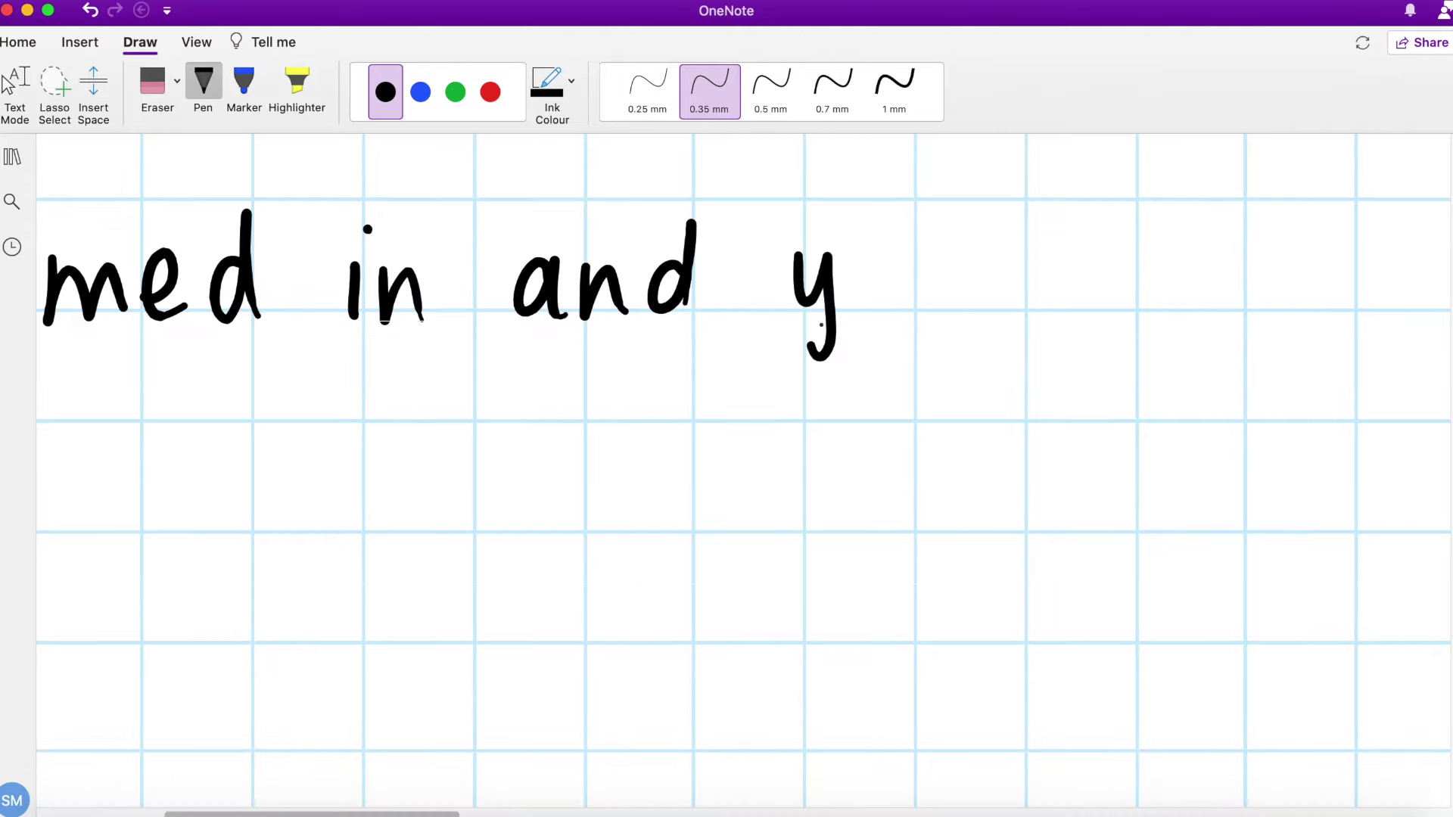
{"action": "left_click_drag", "start_coordinate": [1216, 273], "coordinate": [1246, 258]}
{"action": "scroll", "coordinate": [1213, 293], "scroll_direction": "right", "scroll_amount": 13}
{"action": "left_click_drag", "start_coordinate": [580, 224], "coordinate": [583, 304]}
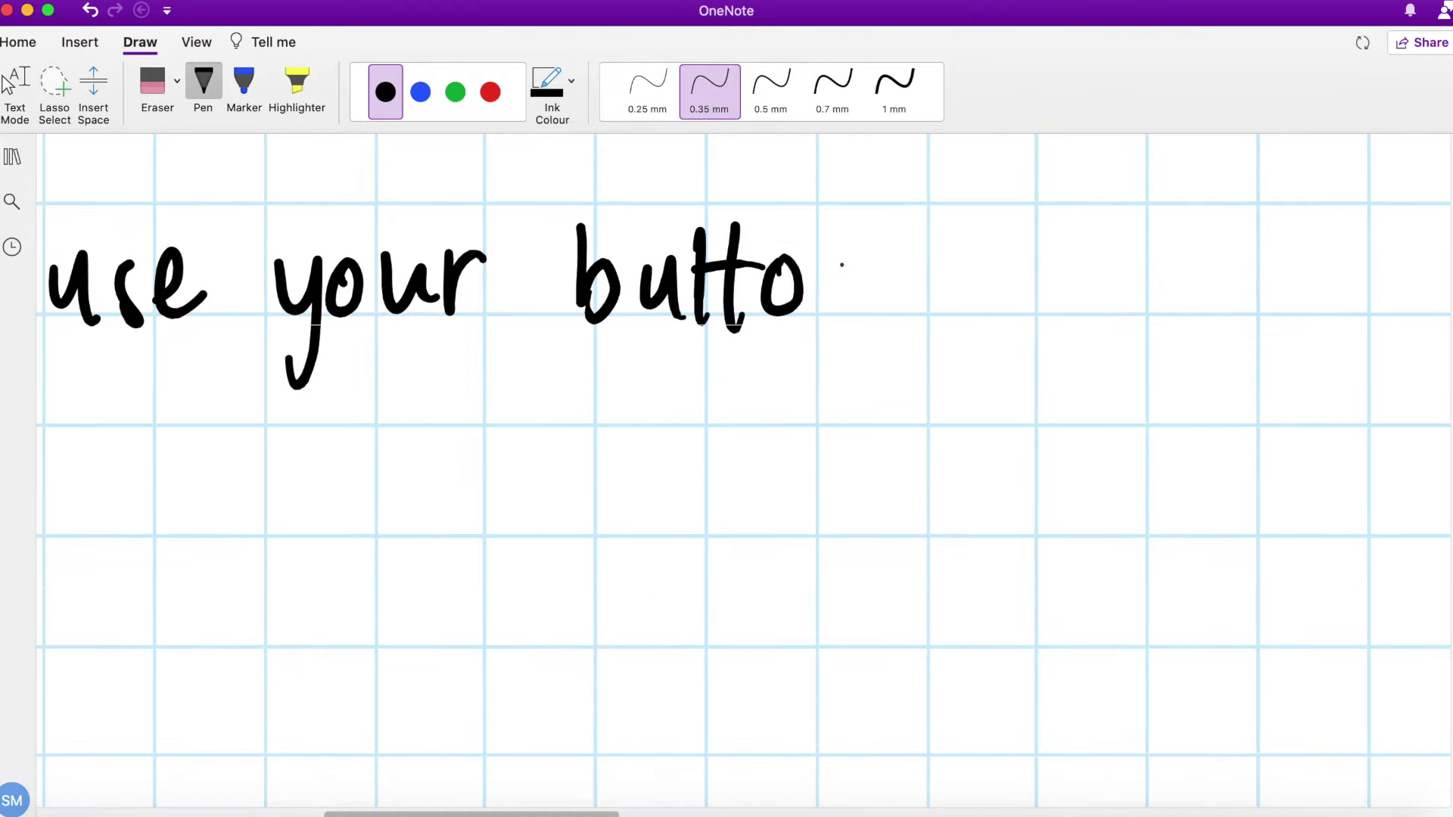
Handwrite 'button', 'pan', 'easier!' and 'zoom out when done' with a smiley face
{"action": "left_click_drag", "start_coordinate": [831, 320], "coordinate": [880, 318]}
{"action": "scroll", "coordinate": [727, 454], "scroll_direction": "left", "scroll_amount": 15}
{"action": "scroll", "coordinate": [727, 454], "scroll_direction": "down", "scroll_amount": 2}
{"action": "scroll", "coordinate": [726, 454], "scroll_direction": "left", "scroll_amount": 4}
{"action": "left_click_drag", "start_coordinate": [200, 409], "coordinate": [217, 353]}
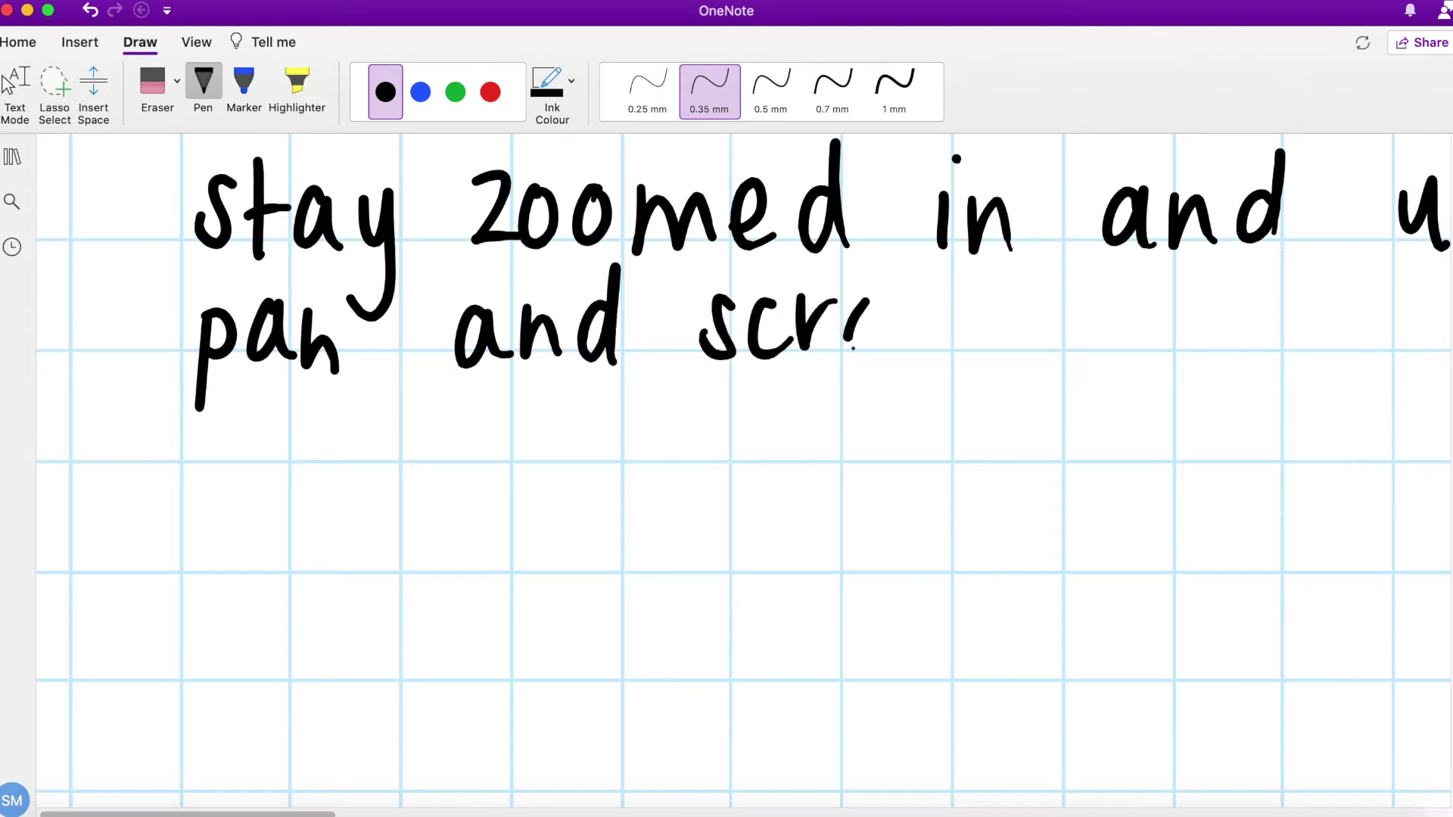
{"action": "left_click_drag", "start_coordinate": [916, 263], "coordinate": [918, 355]}
{"action": "left_click_drag", "start_coordinate": [949, 264], "coordinate": [951, 354]}
{"action": "left_click_drag", "start_coordinate": [1024, 264], "coordinate": [1022, 329]}
{"action": "scroll", "coordinate": [727, 454], "scroll_direction": "down", "scroll_amount": 2}
{"action": "left_click_drag", "start_coordinate": [234, 405], "coordinate": [232, 496]}
{"action": "left_click_drag", "start_coordinate": [343, 437], "coordinate": [405, 437]}
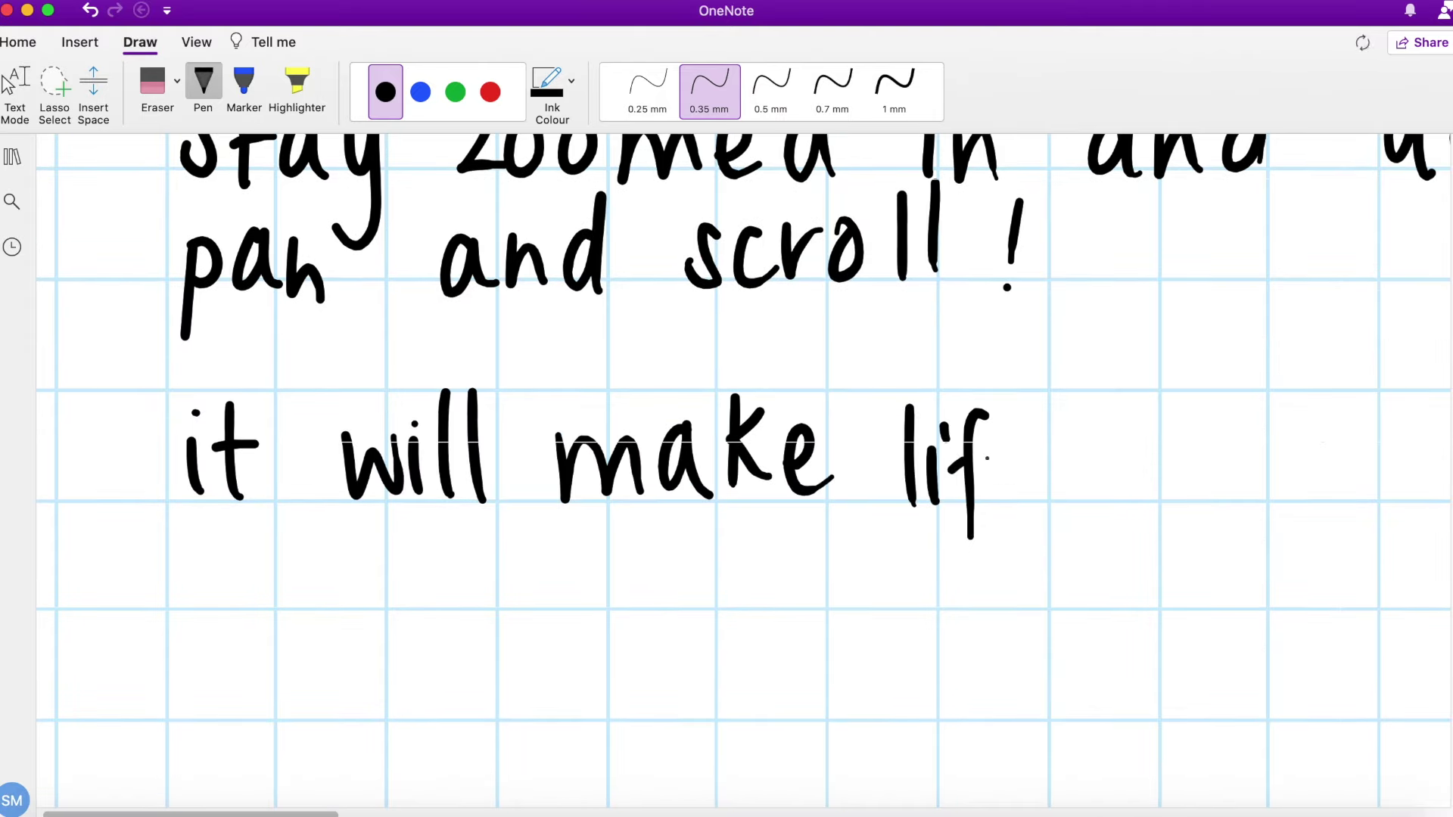
{"action": "left_click_drag", "start_coordinate": [996, 459], "coordinate": [1066, 482]}
{"action": "scroll", "coordinate": [726, 454], "scroll_direction": "right", "scroll_amount": 8}
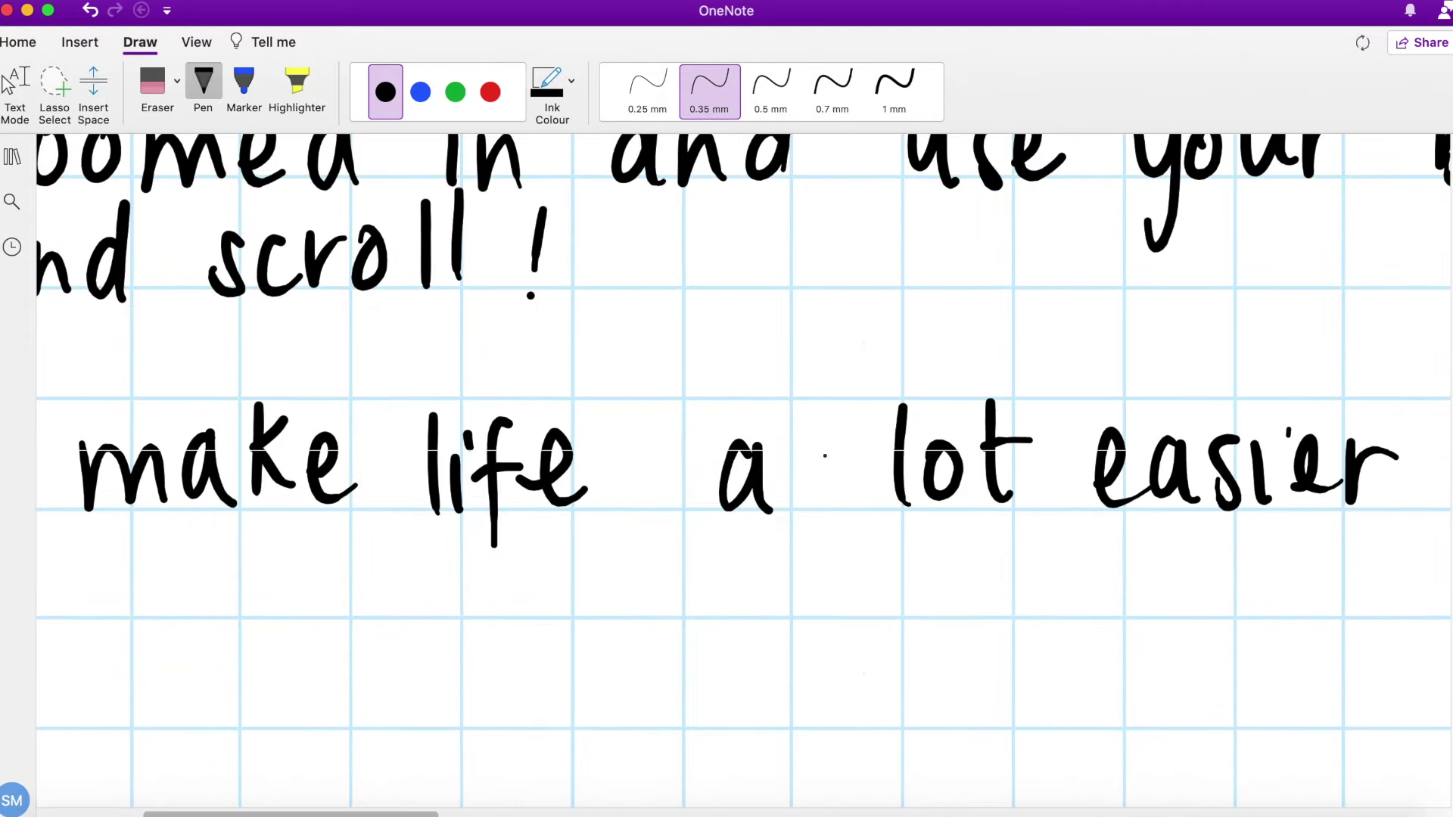
{"action": "scroll", "coordinate": [825, 457], "scroll_direction": "right", "scroll_amount": 8}
{"action": "left_click_drag", "start_coordinate": [947, 346], "coordinate": [945, 404]}
{"action": "scroll", "coordinate": [851, 544], "scroll_direction": "left", "scroll_amount": 10}
{"action": "scroll", "coordinate": [665, 504], "scroll_direction": "down", "scroll_amount": 2}
{"action": "scroll", "coordinate": [665, 504], "scroll_direction": "down", "scroll_amount": 5}
{"action": "left_click_drag", "start_coordinate": [196, 281], "coordinate": [263, 332]}
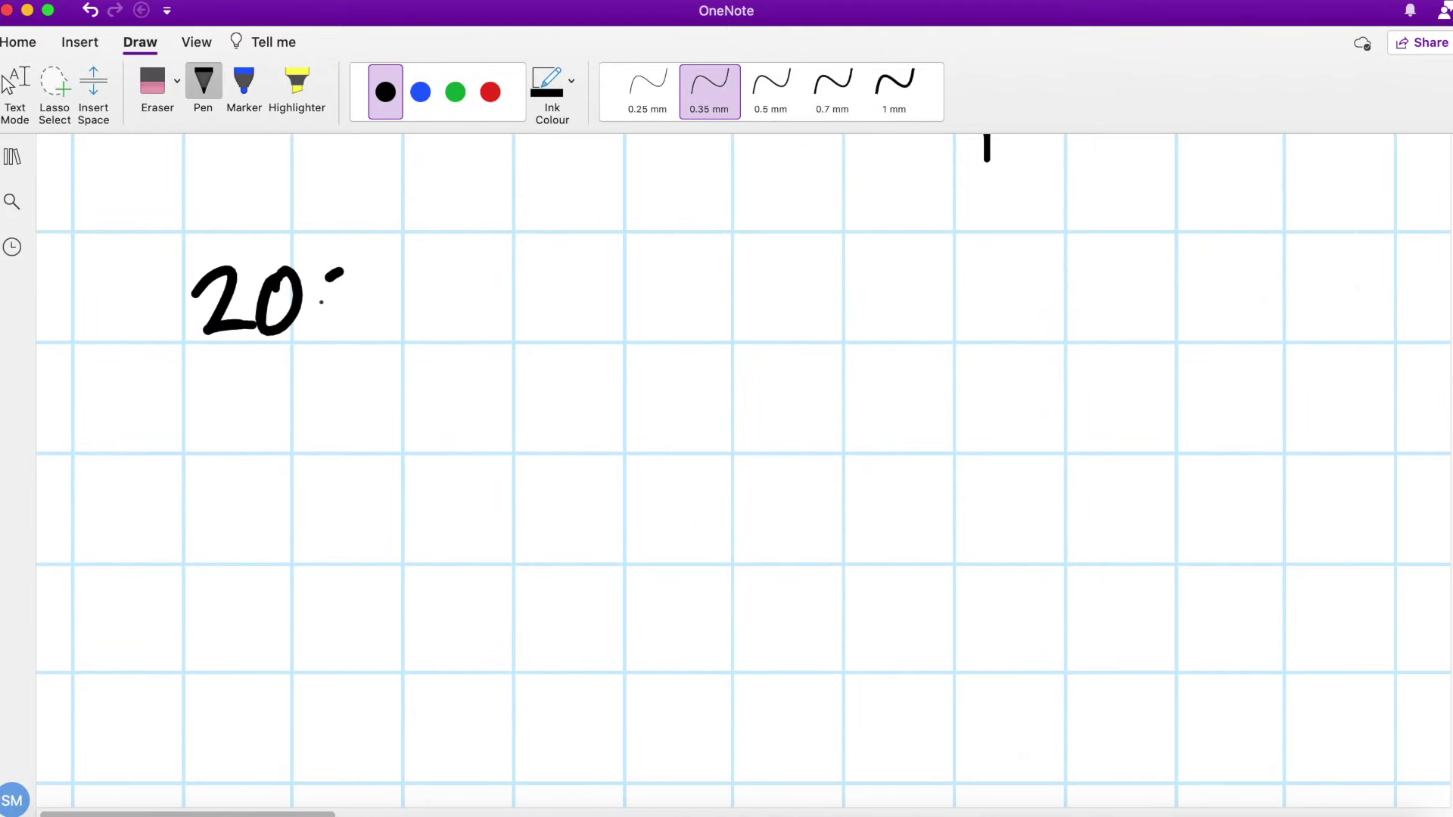
{"action": "left_click_drag", "start_coordinate": [1237, 307], "coordinate": [1408, 319]}
{"action": "scroll", "coordinate": [726, 454], "scroll_direction": "right", "scroll_amount": 8}
{"action": "left_click_drag", "start_coordinate": [740, 397], "coordinate": [794, 392]}
{"action": "left_click", "coordinate": [6, 83]}
{"action": "scroll", "coordinate": [727, 454], "scroll_direction": "down", "scroll_amount": 5}
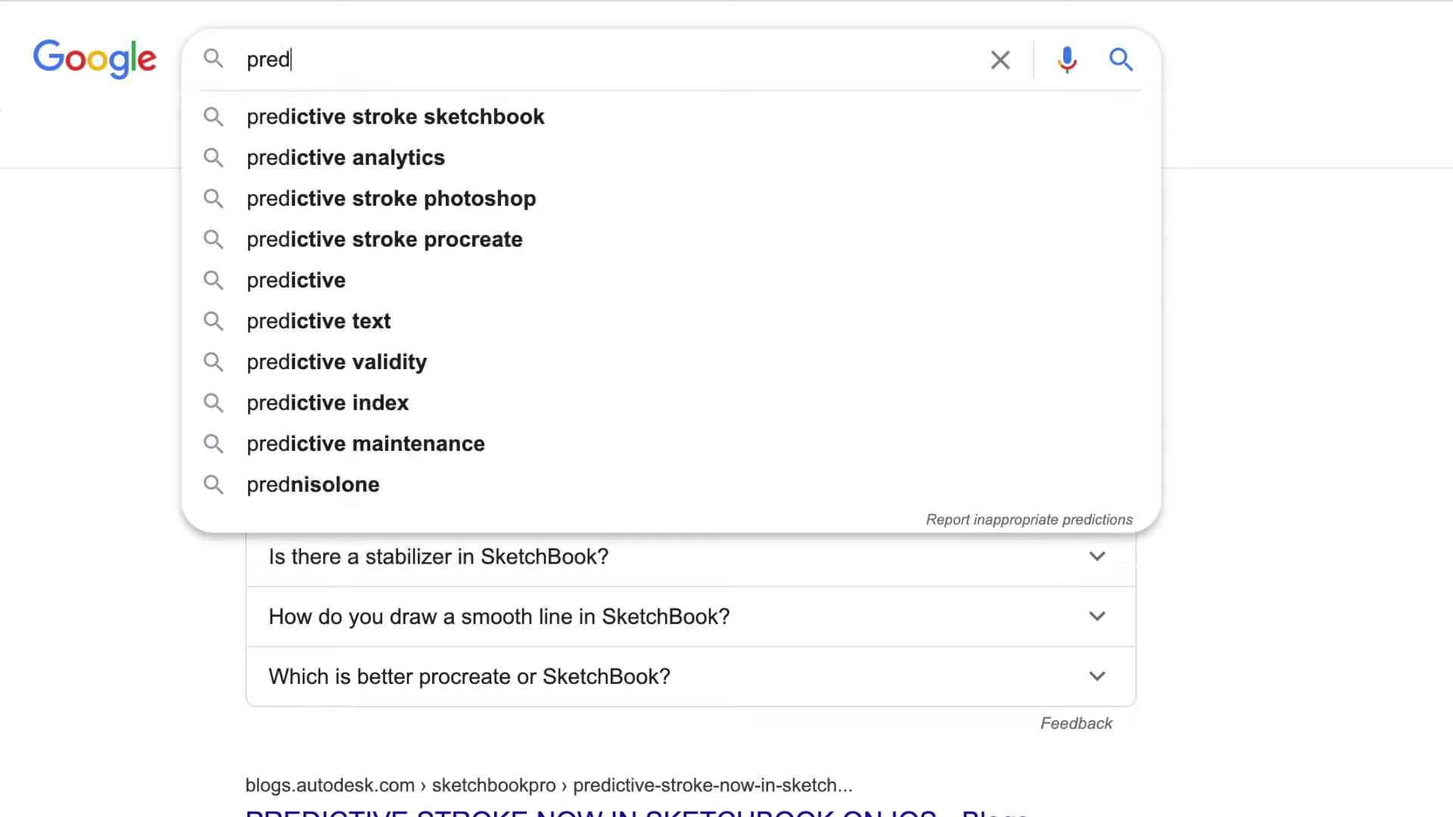
{"action": "type", "text": "ictive stro"}
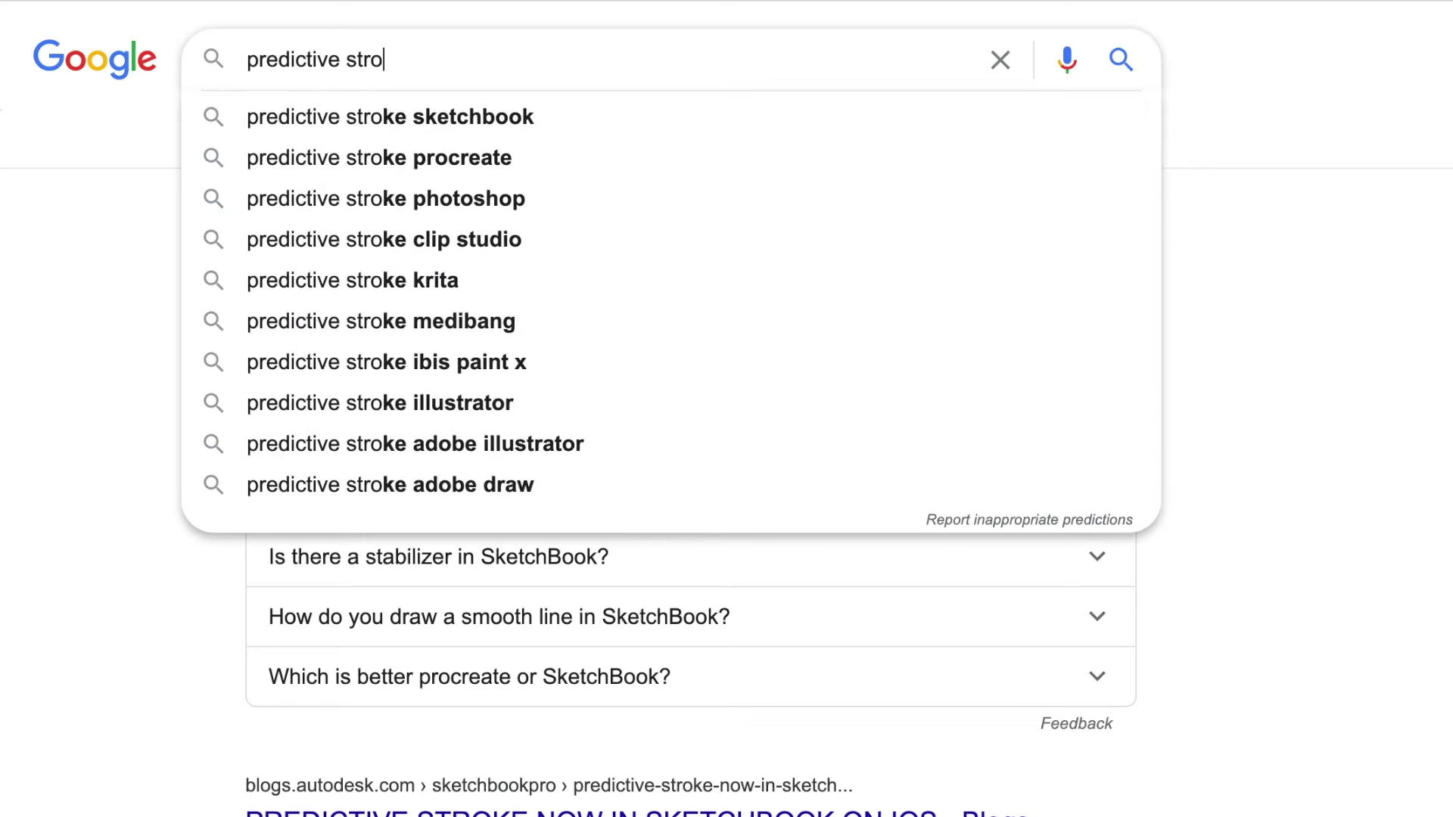
{"action": "type", "text": "ke"}
Run a Google search for 'predictive stroke'
{"action": "key", "text": "Return"}
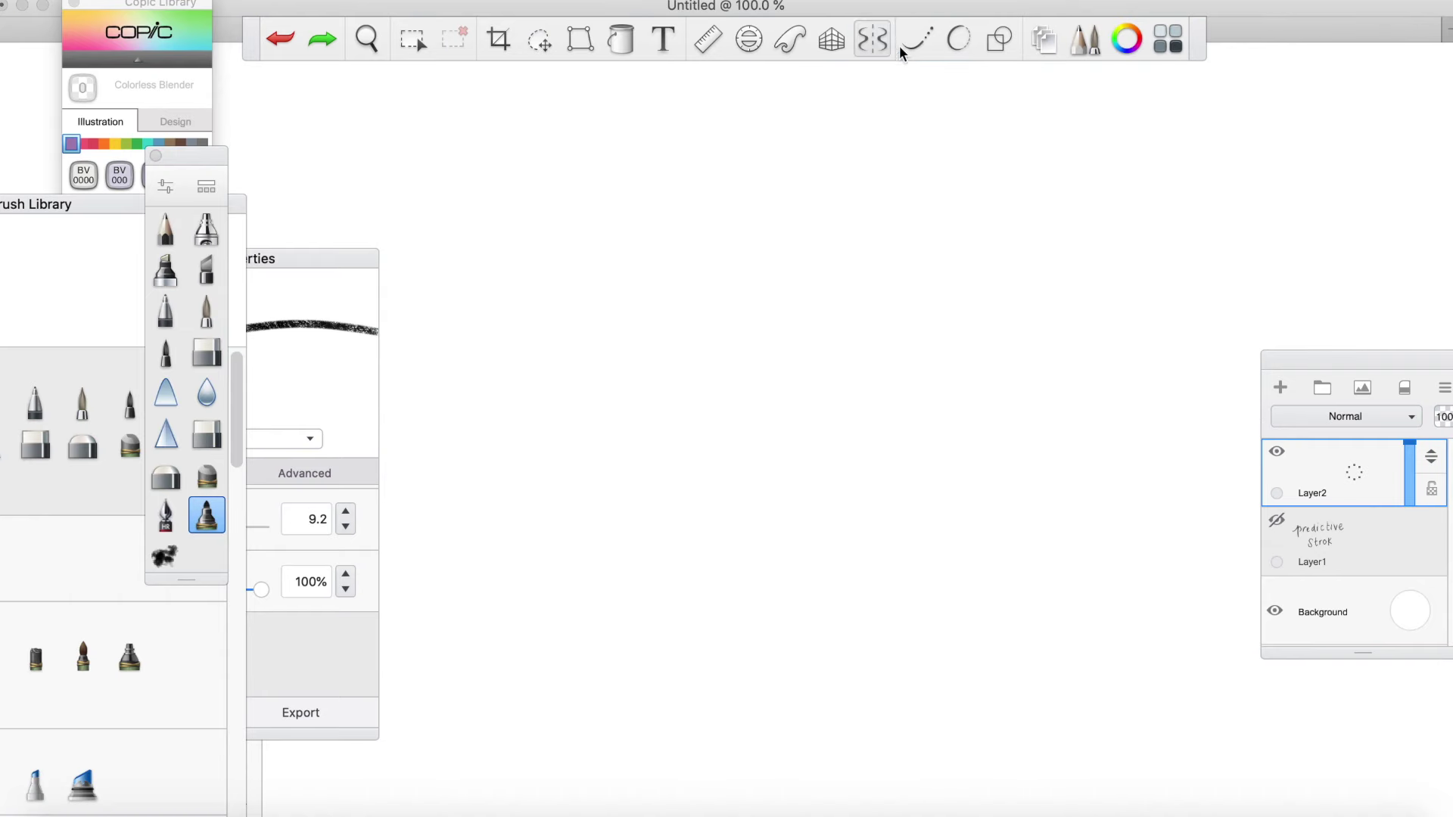
Enable SketchBook's Predictive Stroke at level 3 and draw a curved arrow toward 'handwriting'
{"action": "left_click", "coordinate": [958, 39]}
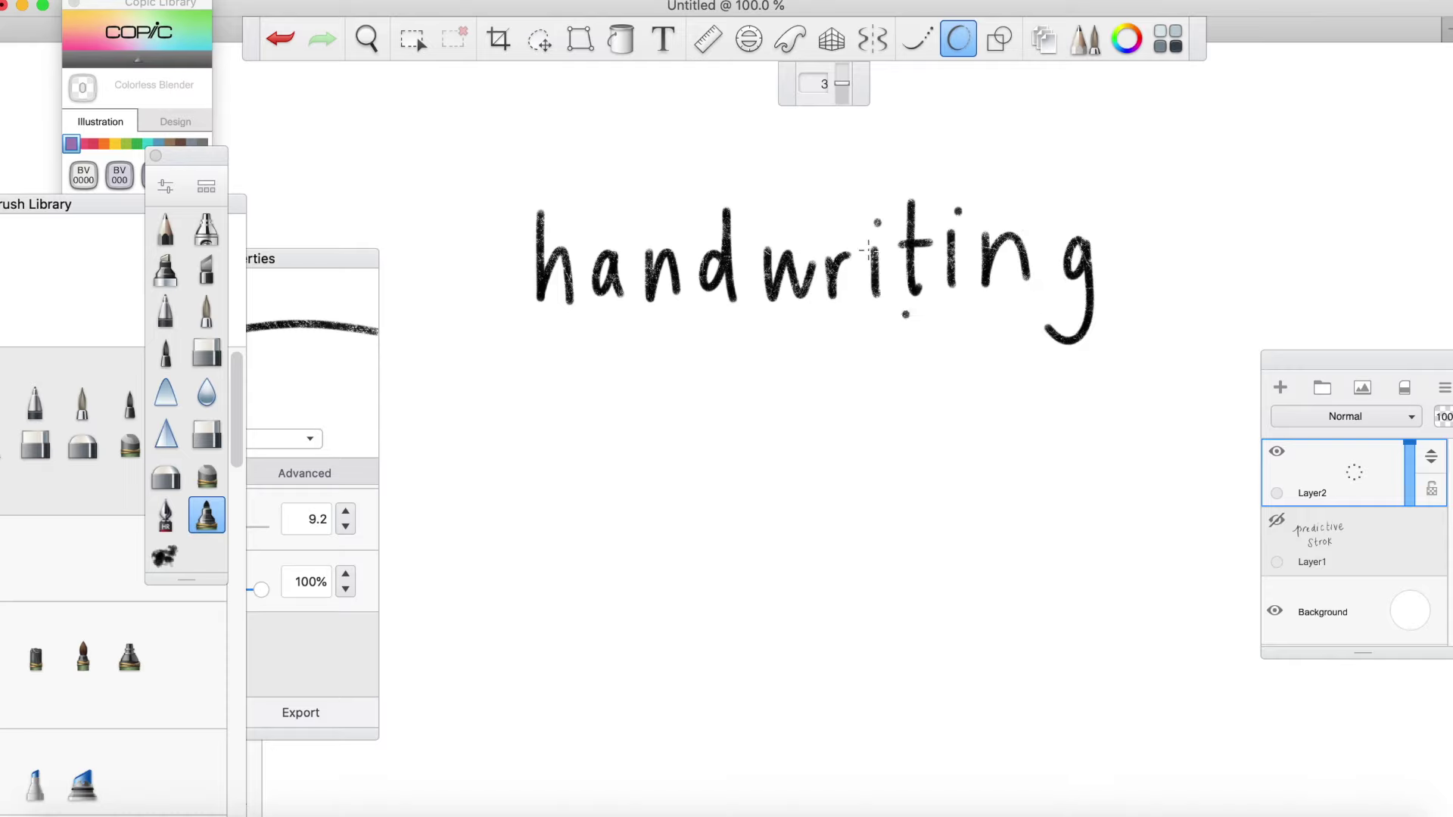
{"action": "left_click_drag", "start_coordinate": [469, 134], "coordinate": [513, 268]}
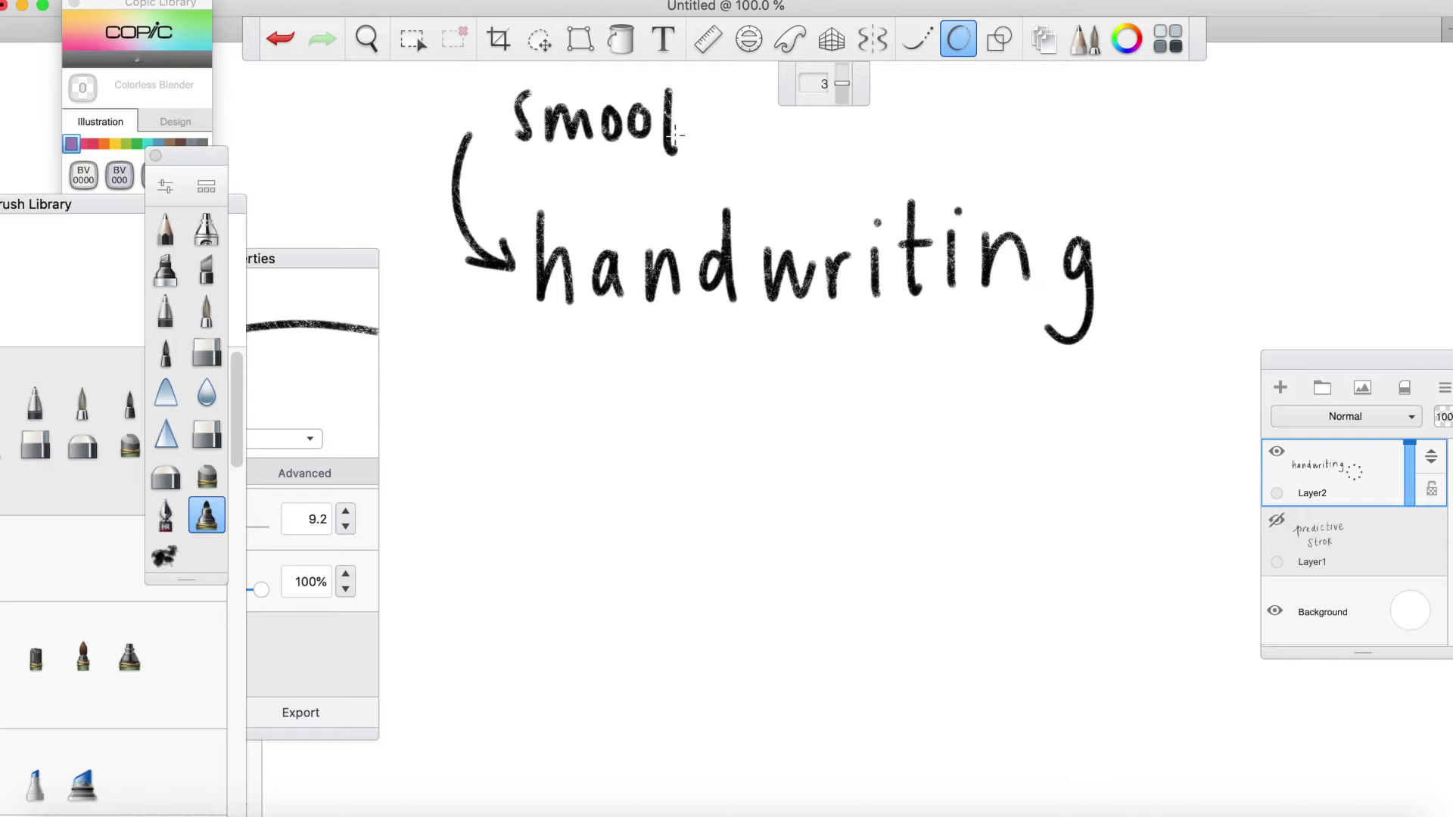